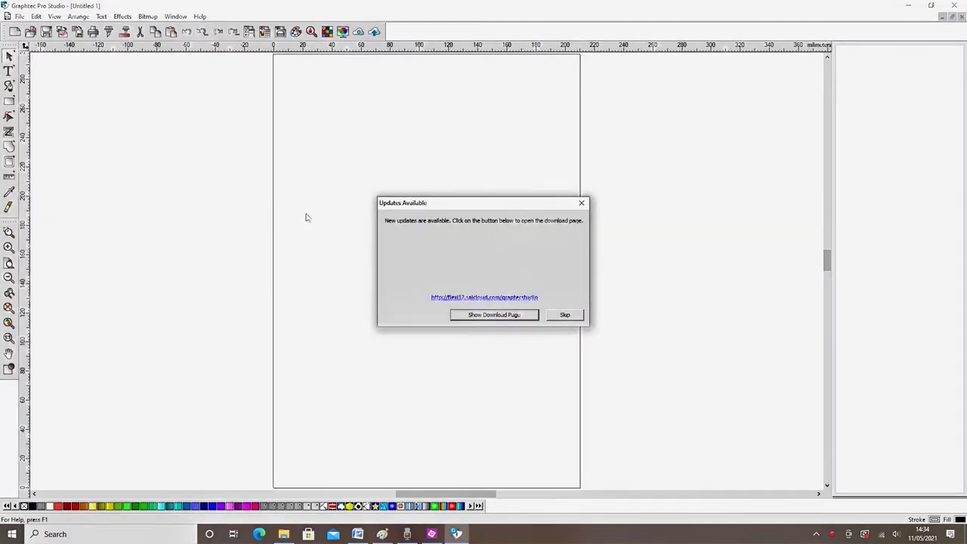
Skip the Updates Available notice and start opening a file from the File menu
left_click(565, 315)
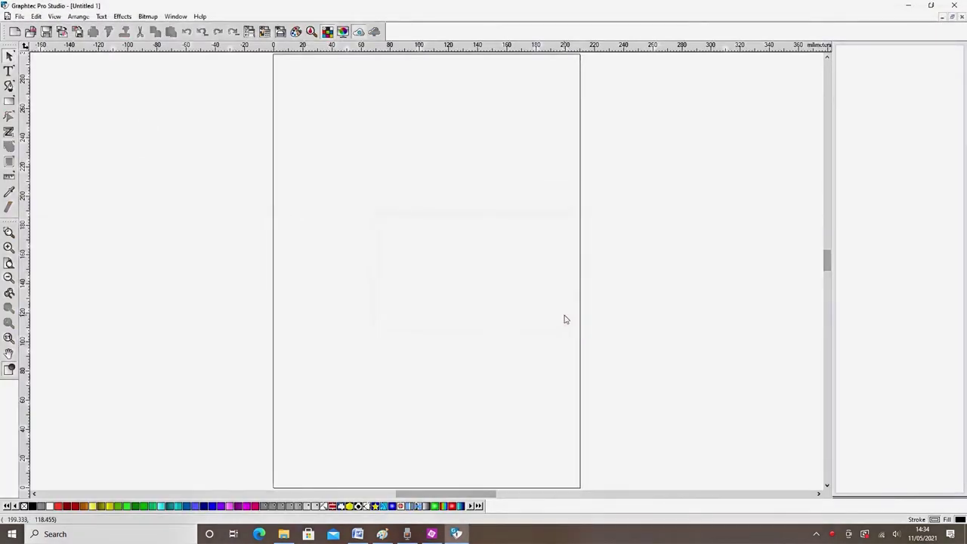
left_click(20, 17)
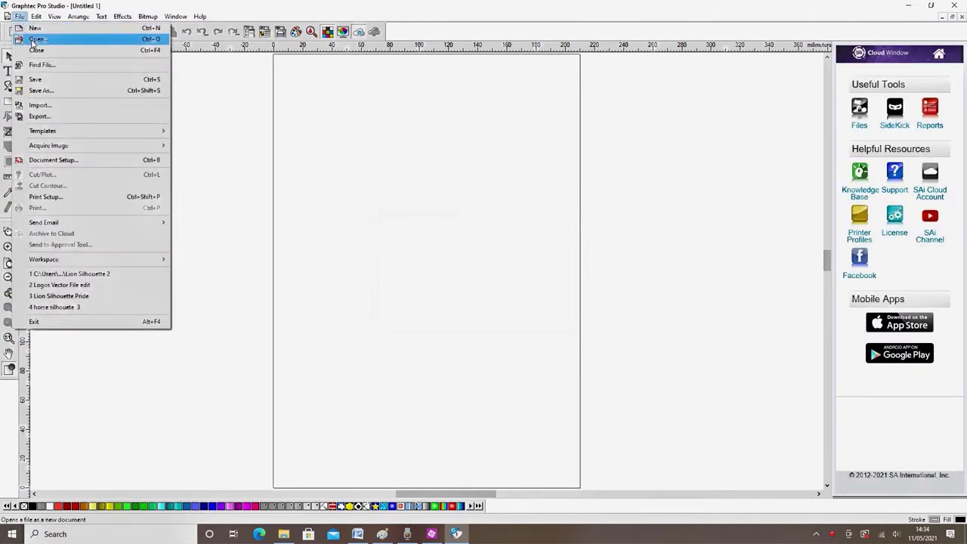
left_click(35, 40)
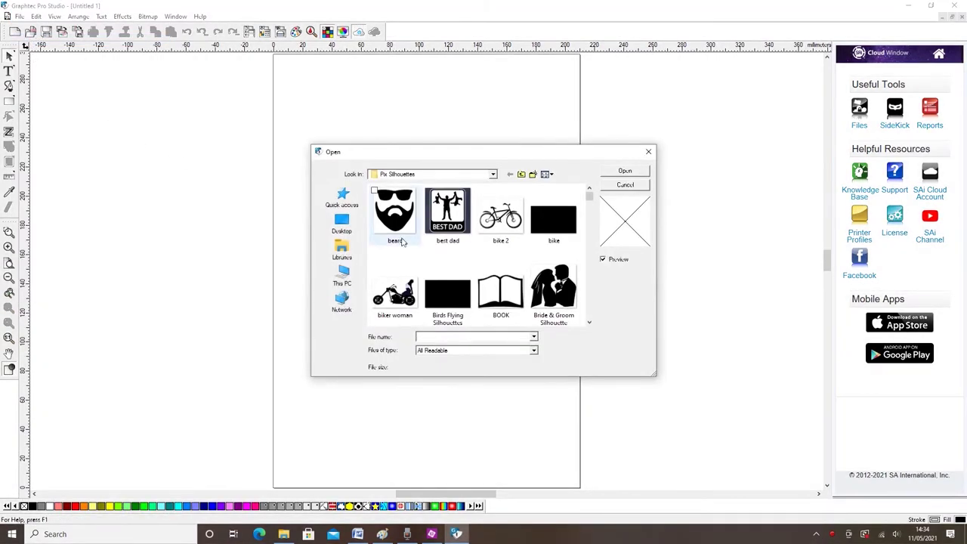
Scroll to Lion Silhouette 2 in the Pix Silhouettes folder and open it
left_click(591, 323)
left_click(590, 324)
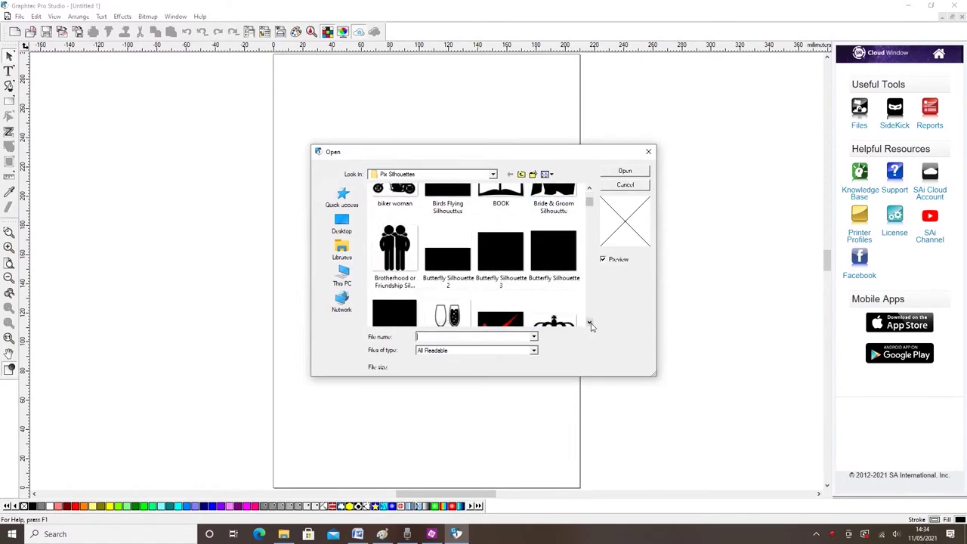
left_click(590, 324)
left_click(590, 323)
left_click(590, 323)
left_click(591, 324)
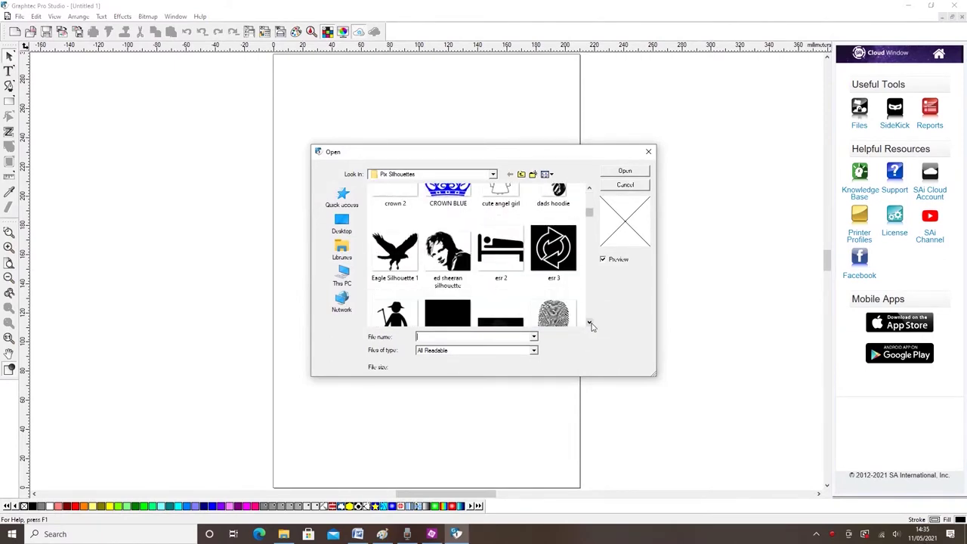
left_click(590, 323)
left_click(590, 323)
left_click(590, 323)
left_click(590, 323)
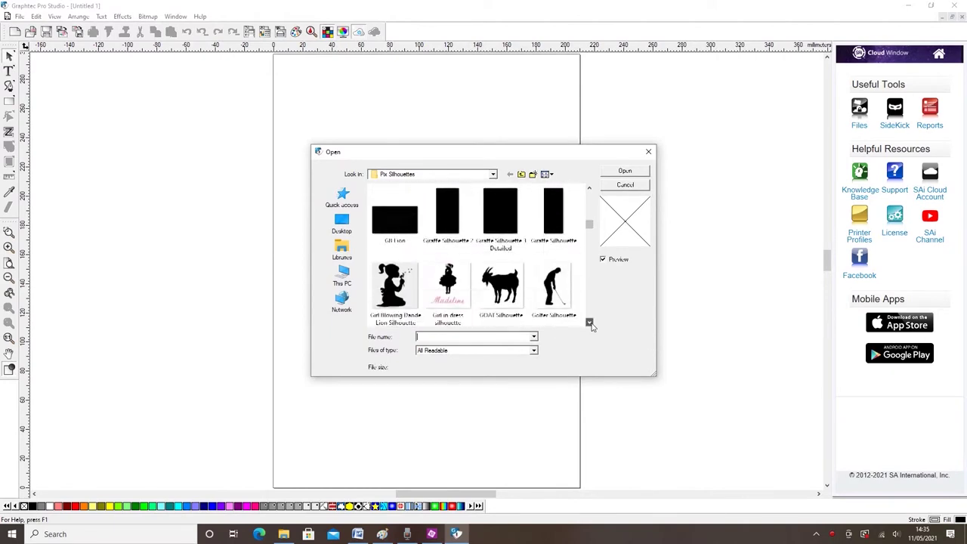
left_click(590, 323)
left_click(591, 323)
left_click(590, 324)
left_click(590, 323)
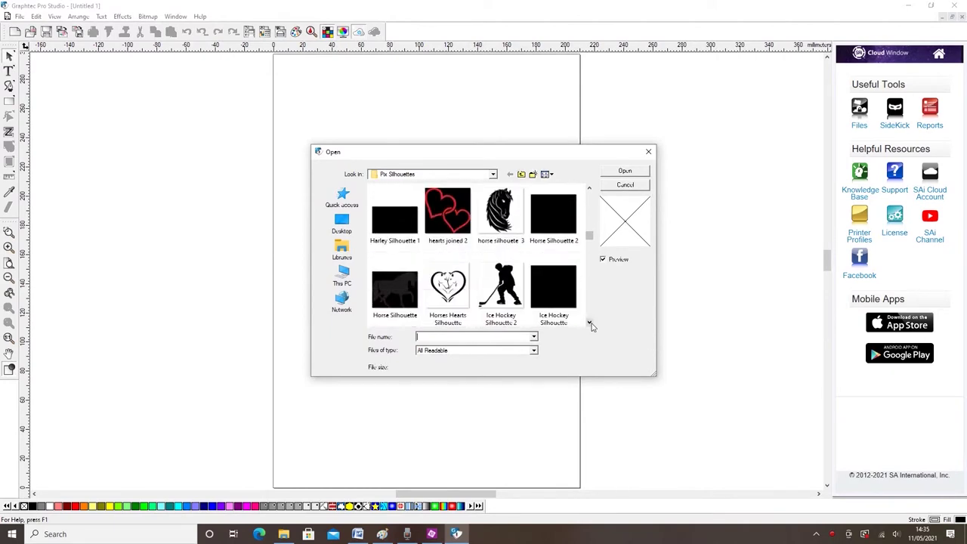
left_click(591, 323)
left_click(591, 323)
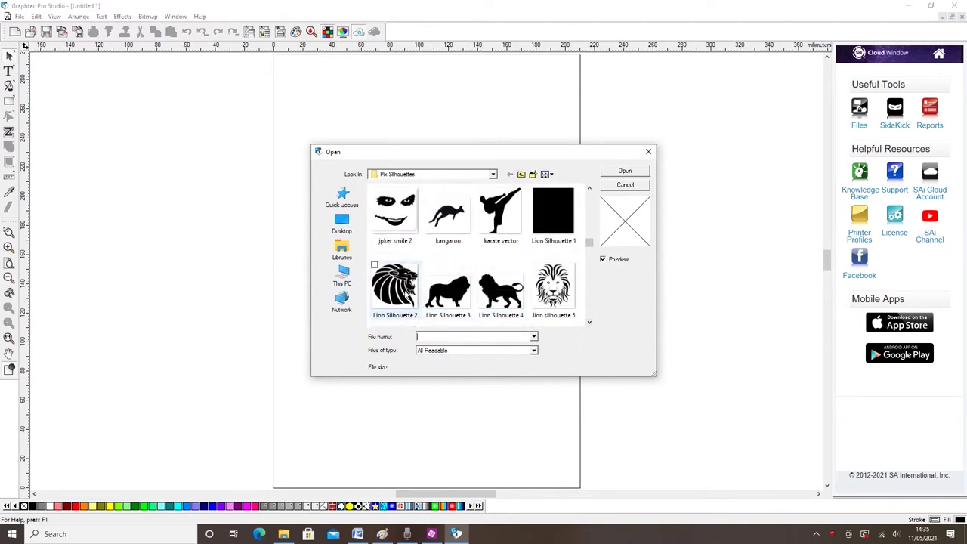
left_click(403, 294)
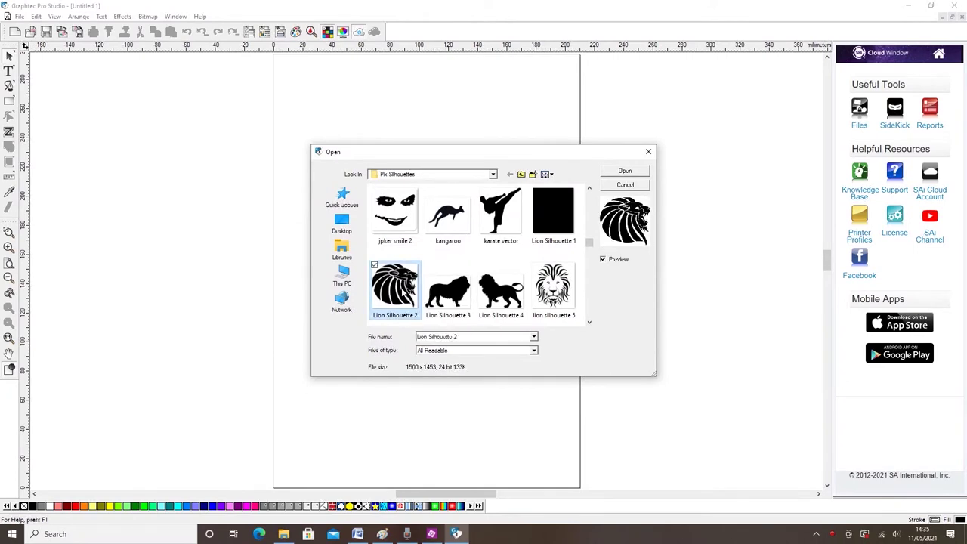
left_click(618, 171)
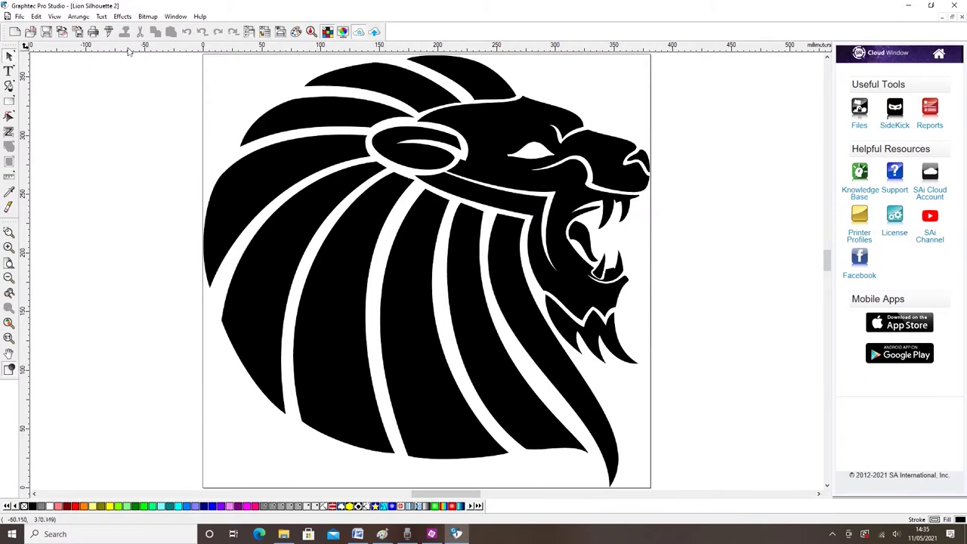
Autotrace the whole lion image into vector outlines and preview it in Cut/Plot
left_click(150, 20)
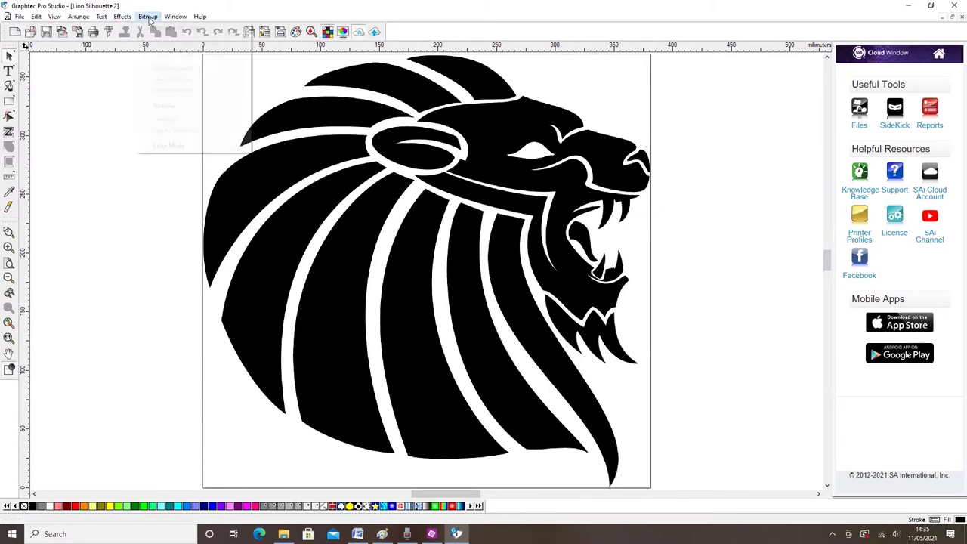
mouse_move(170, 109)
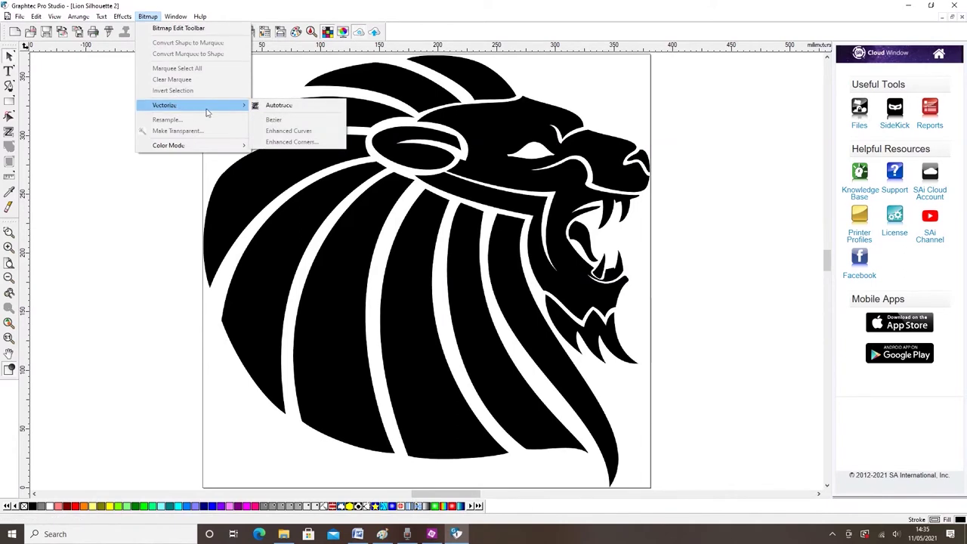
left_click(278, 107)
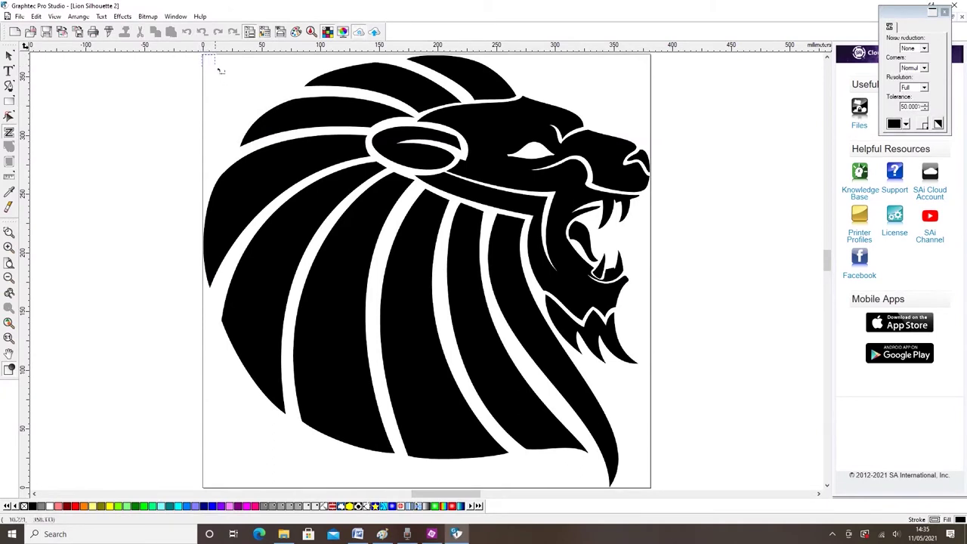
mouse_move(220, 71)
left_mouse_down()
mouse_move(272, 78)
mouse_move(479, 251)
mouse_move(578, 457)
mouse_move(604, 487)
mouse_move(623, 491)
left_mouse_up()
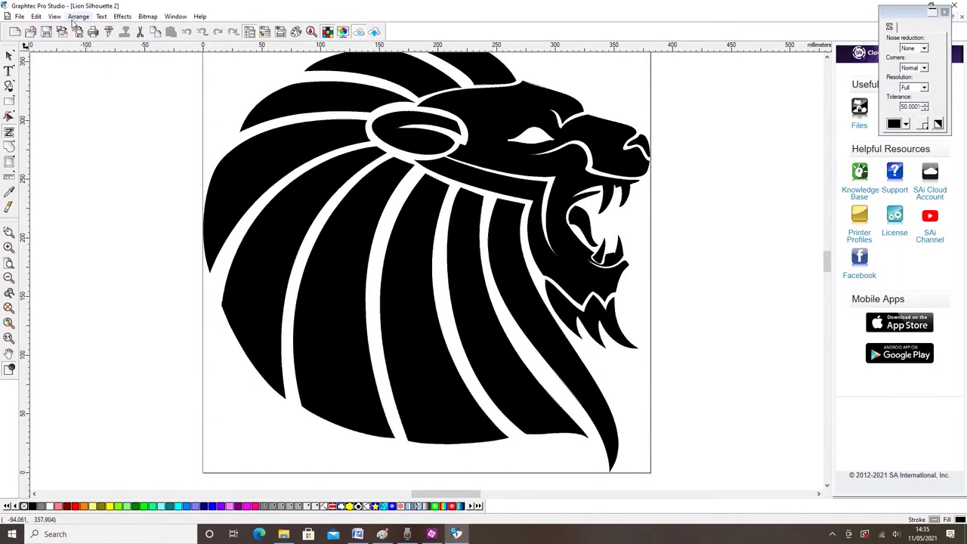
left_click(110, 32)
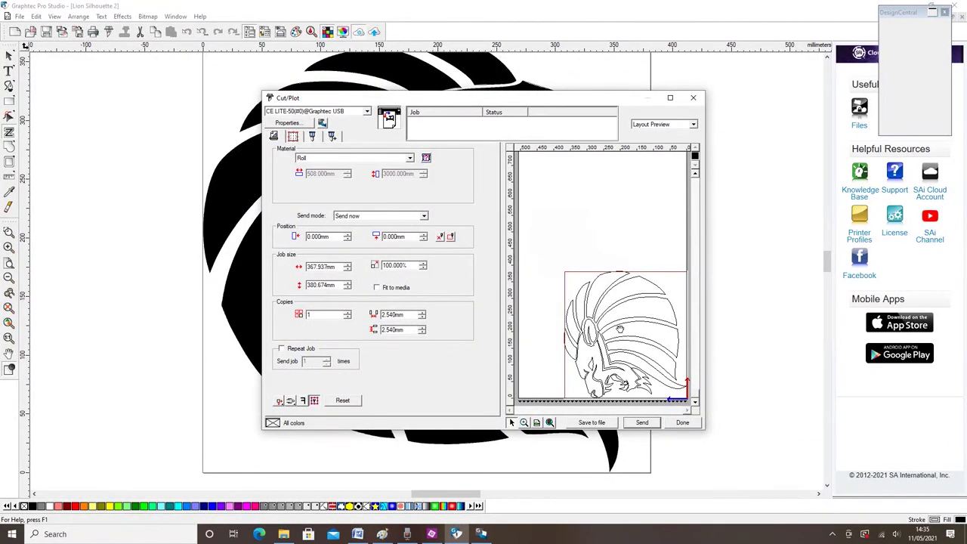
Adjust the job alignment, centring the lion across the material, then moving it to the opposite edge
right_click(620, 328)
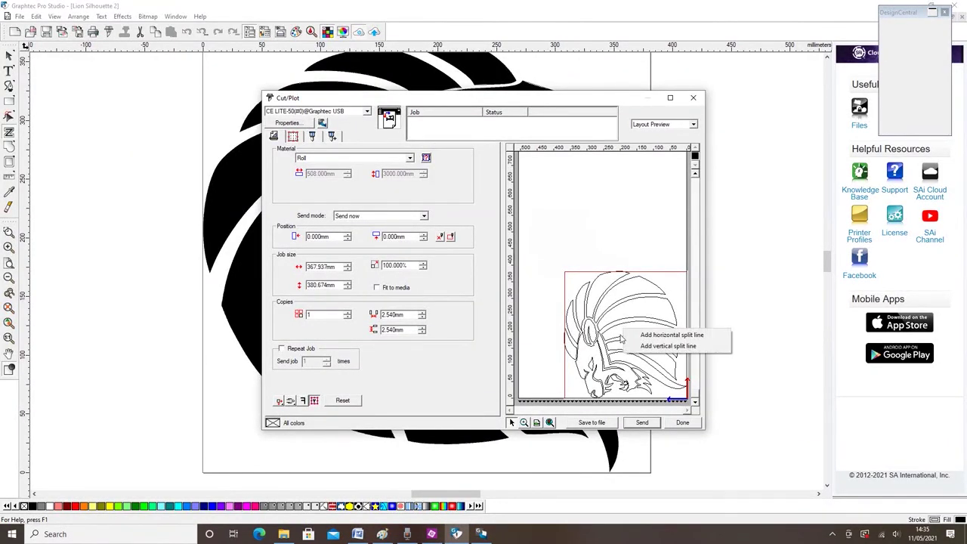
left_click(279, 401)
left_click(280, 414)
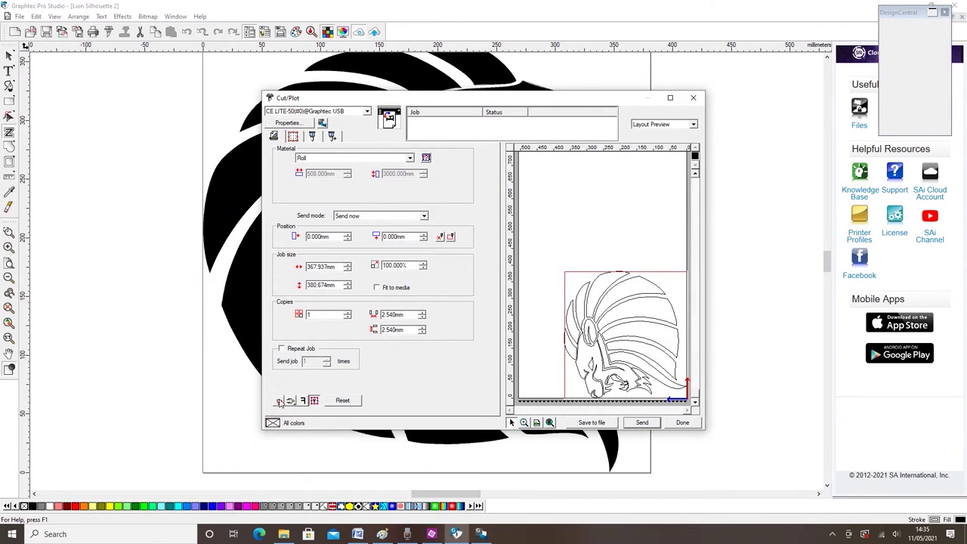
left_click(279, 401)
left_click(278, 427)
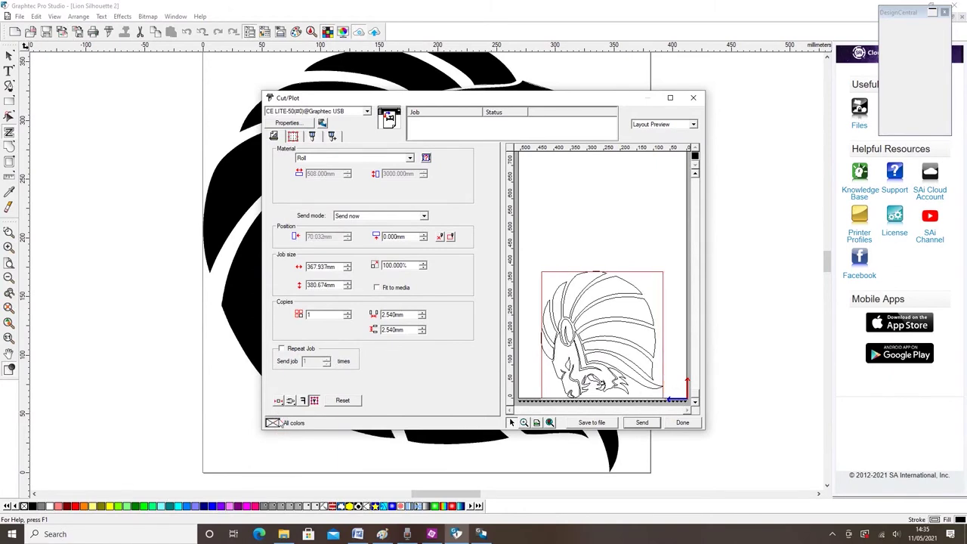
left_click(279, 402)
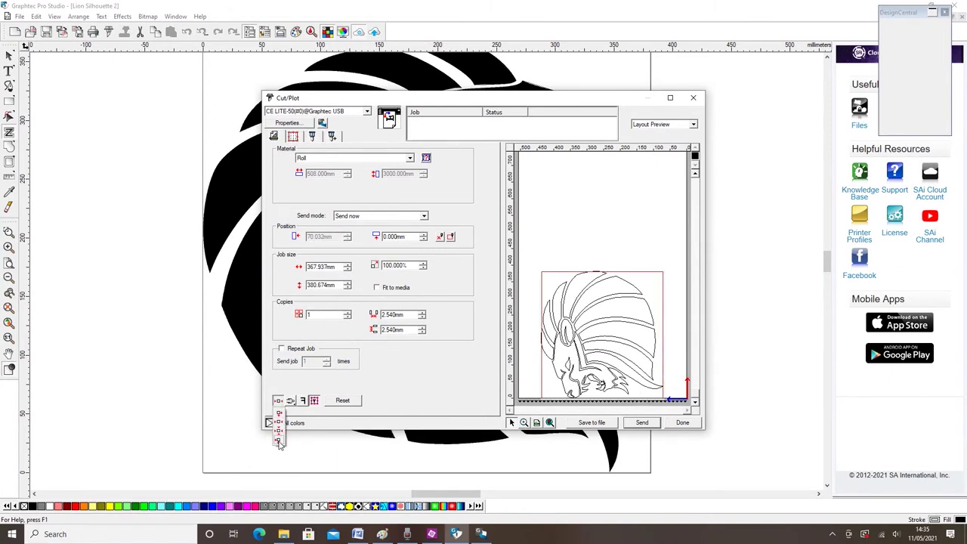
left_click(278, 442)
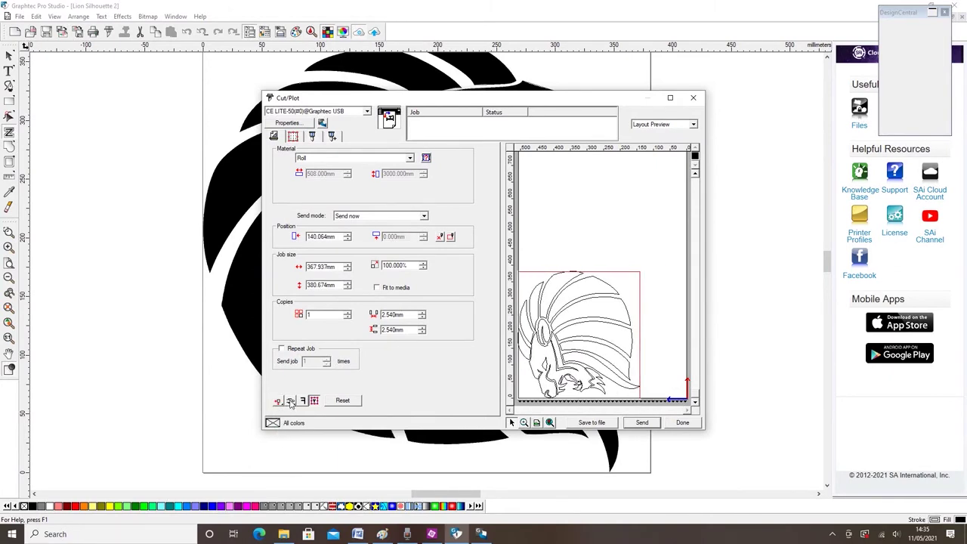
Rotate the job 90° upright, return it to 0 mm, and mirror it to face right
left_click(290, 402)
left_click(291, 421)
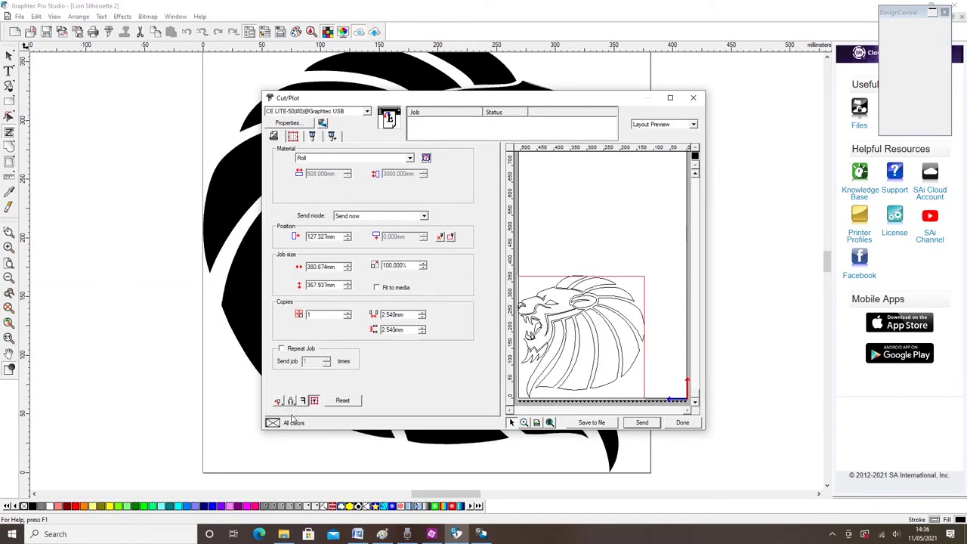
left_click(277, 401)
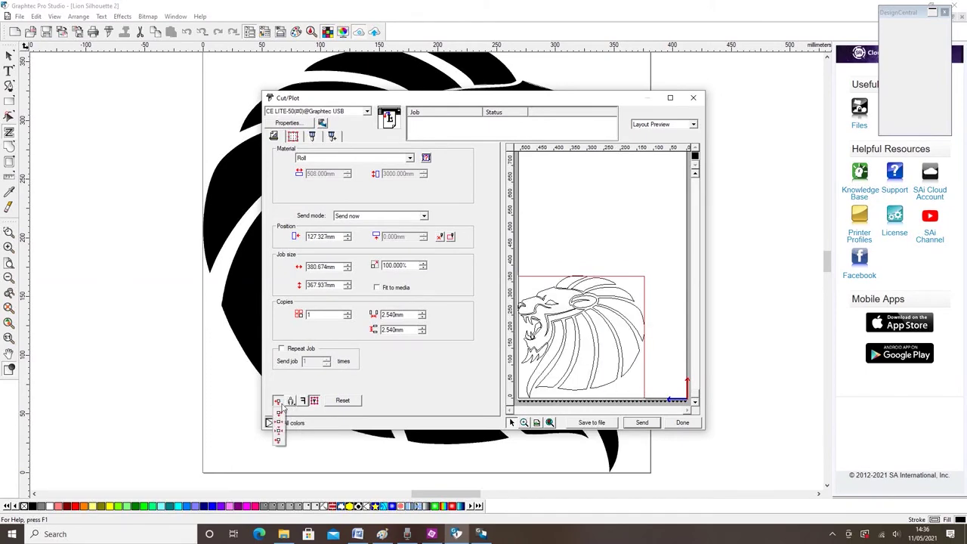
left_click(280, 414)
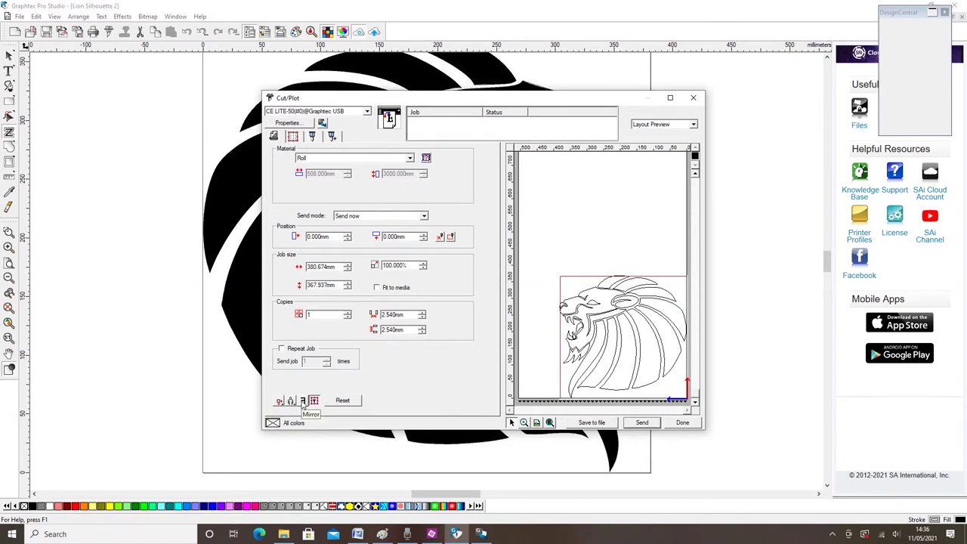
left_click(302, 402)
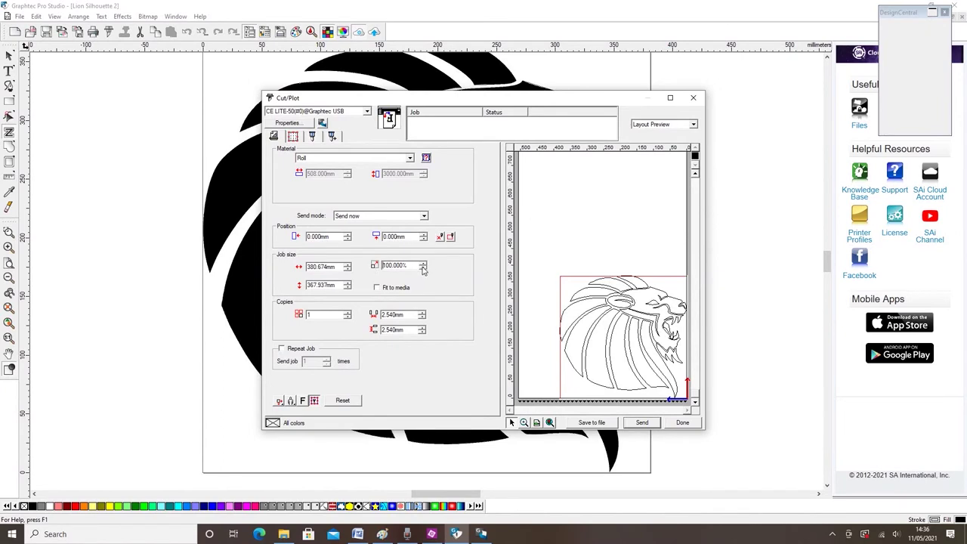
Scale the lion job from 100% to 67%, giving 255.052 by 246.518 mm
left_click_drag(422, 269, 422, 270)
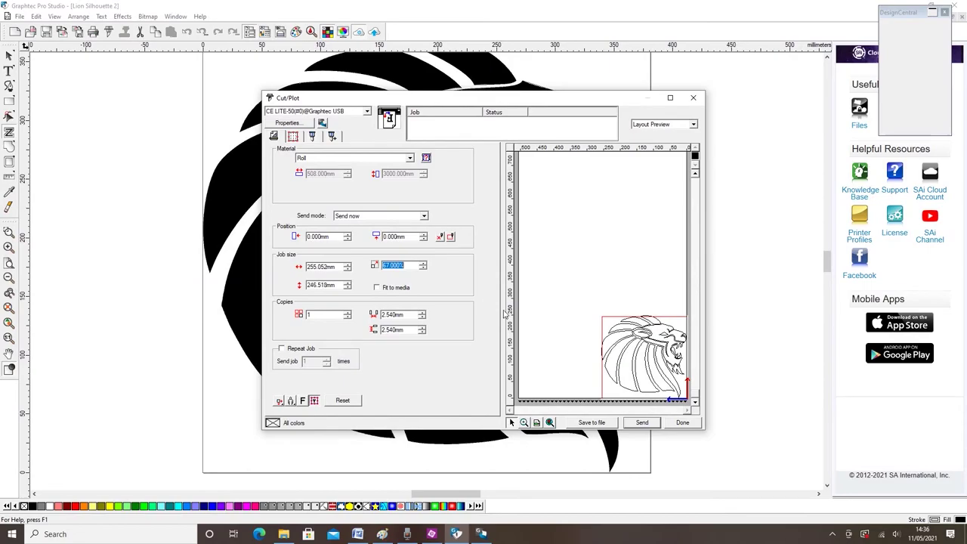